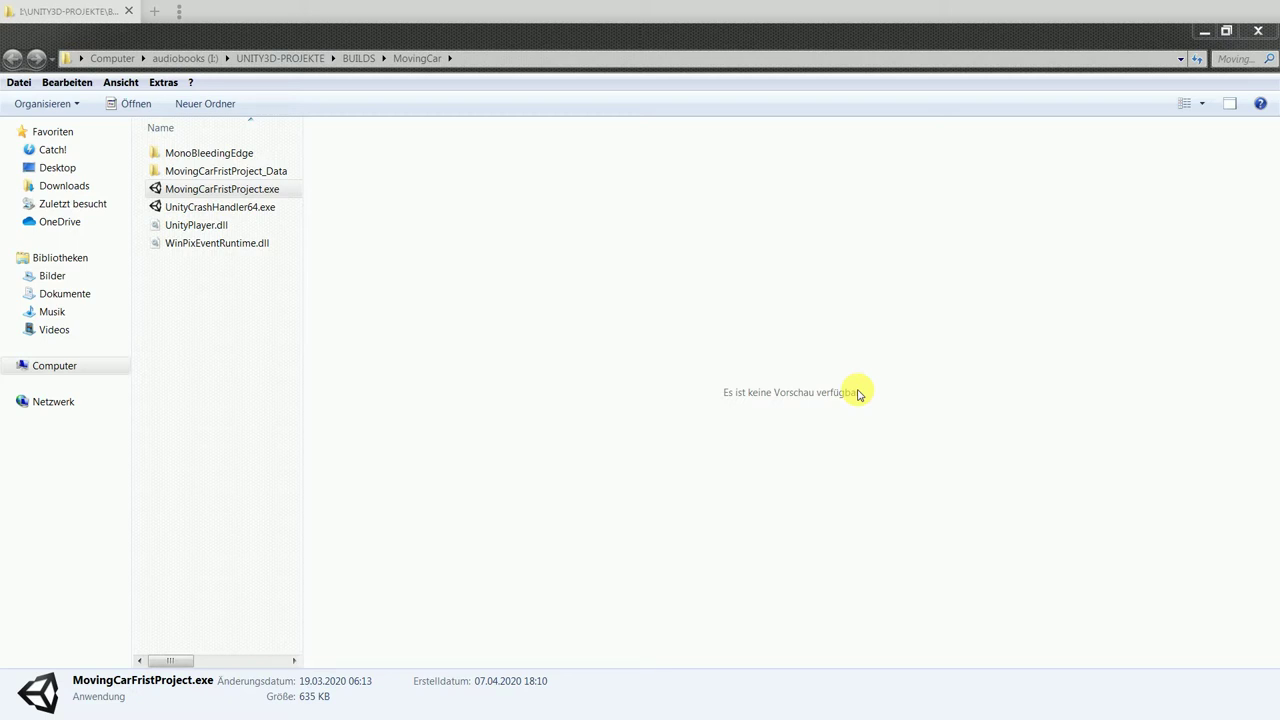
- Launch MovingCarFristProject.exe and play at 1920 x 1080, Ultra quality, on Display 1
double_click(186, 193)
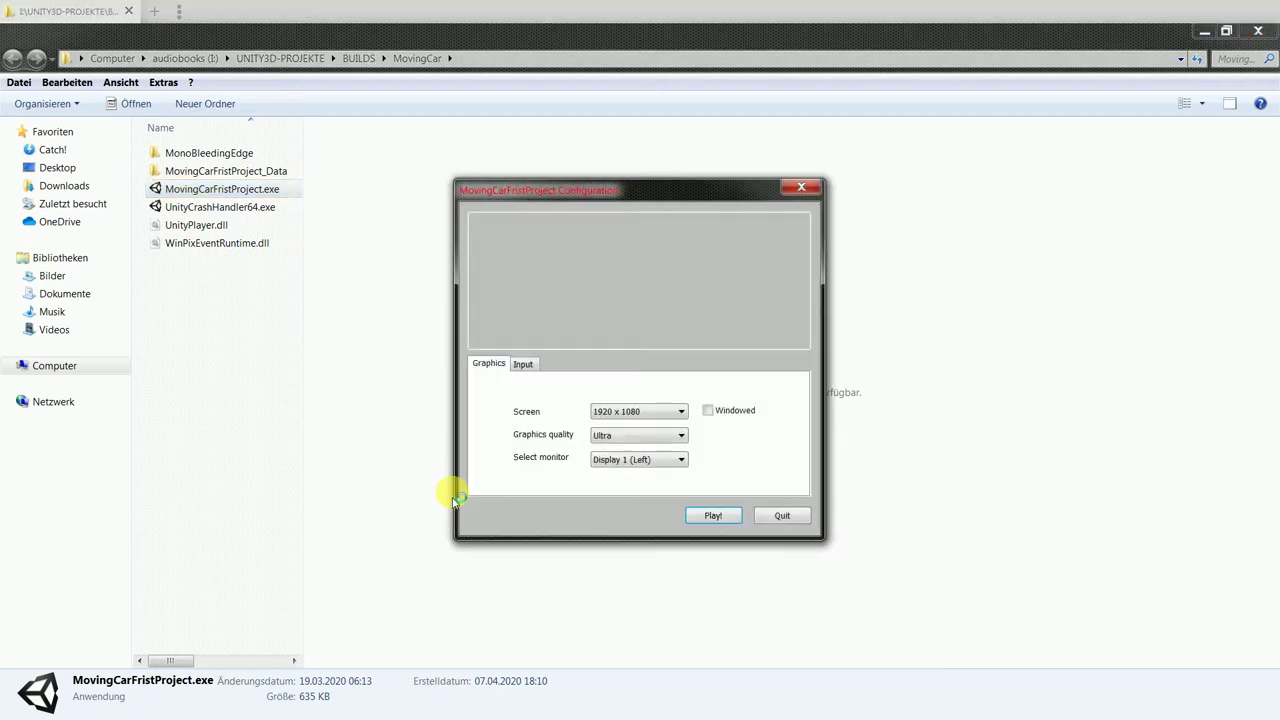
left_click(692, 521)
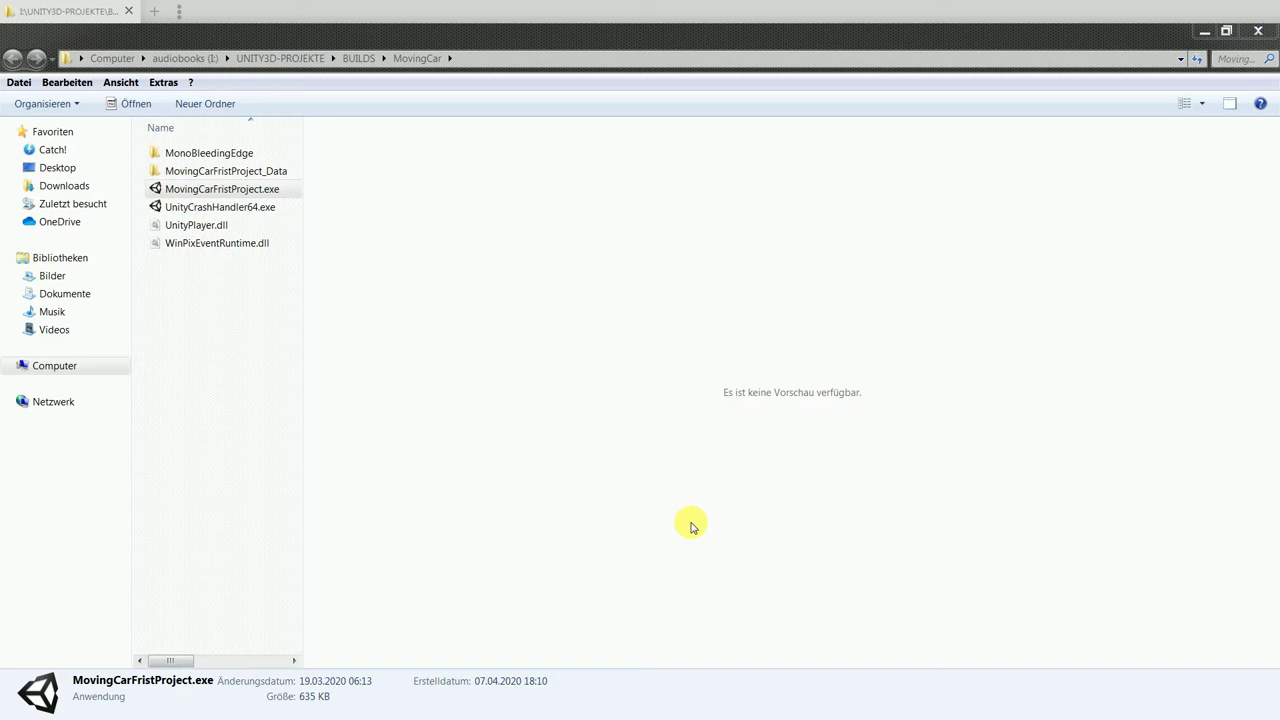
- Focus the game window to start driving the red pickup truck
left_click(543, 591)
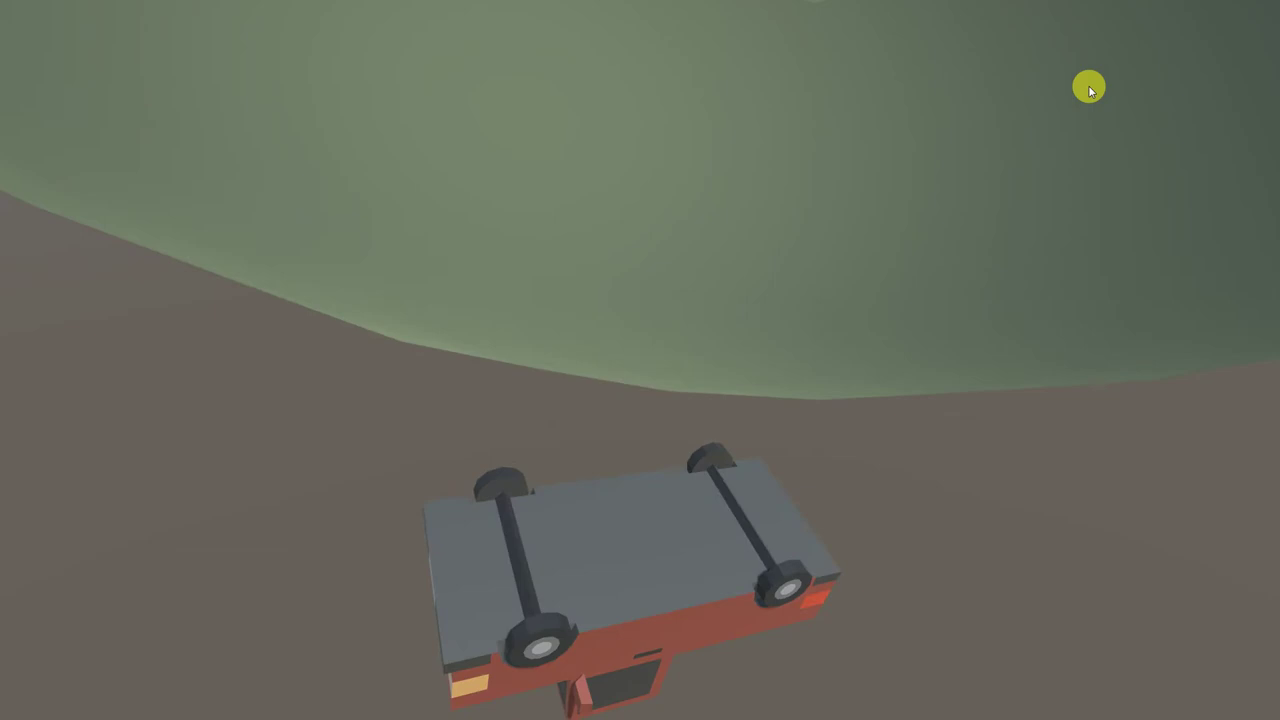
- Quit the truck game with Alt+F4, returning to the MovingCar build folder
left_click(882, 246)
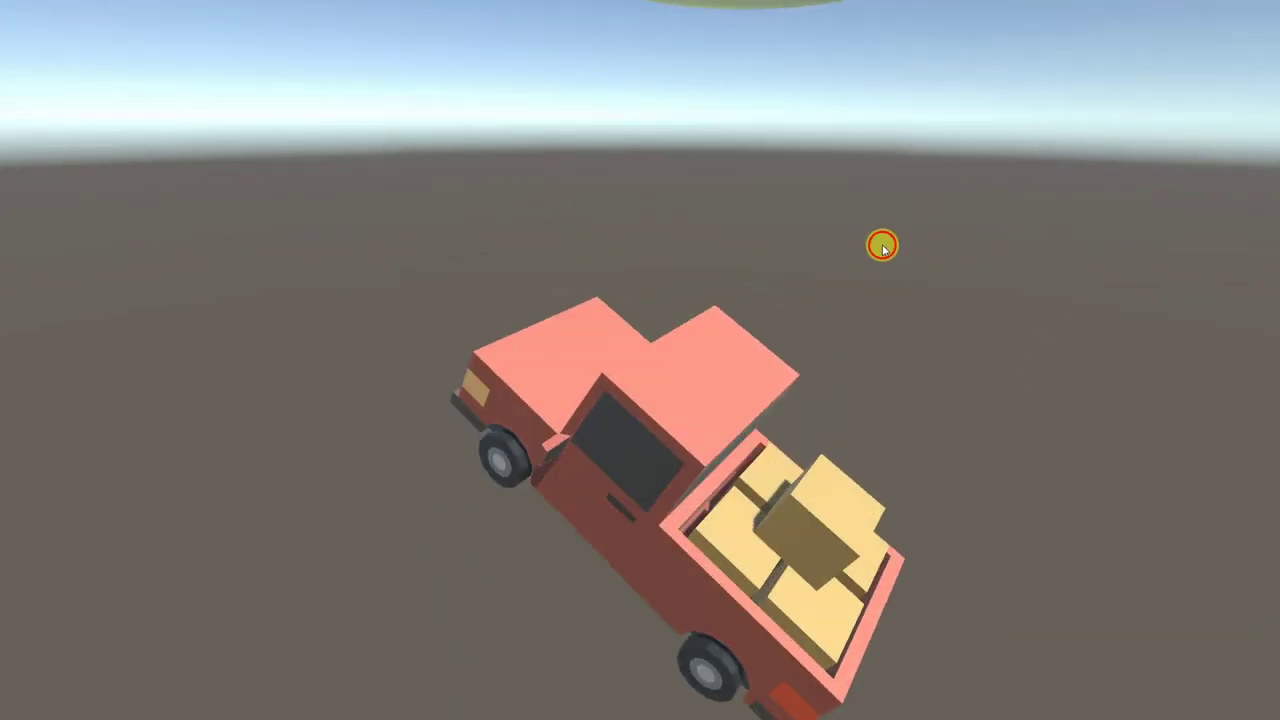
key("alt+F4")
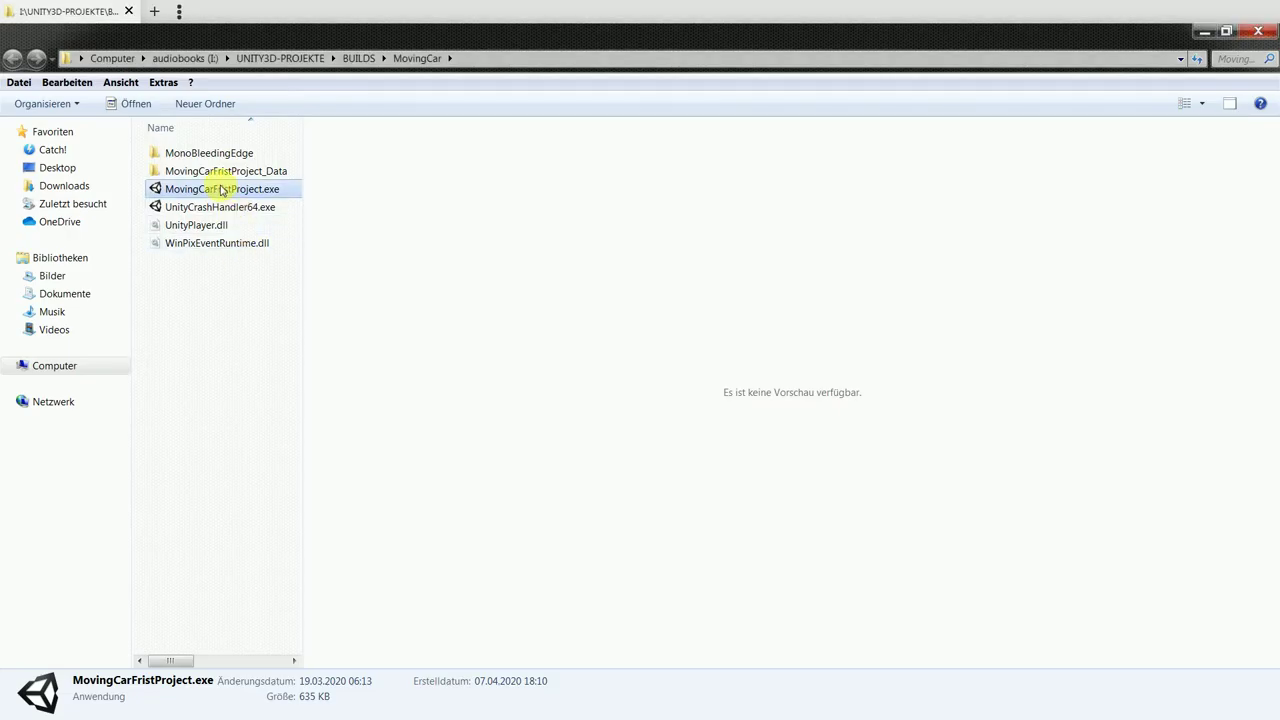